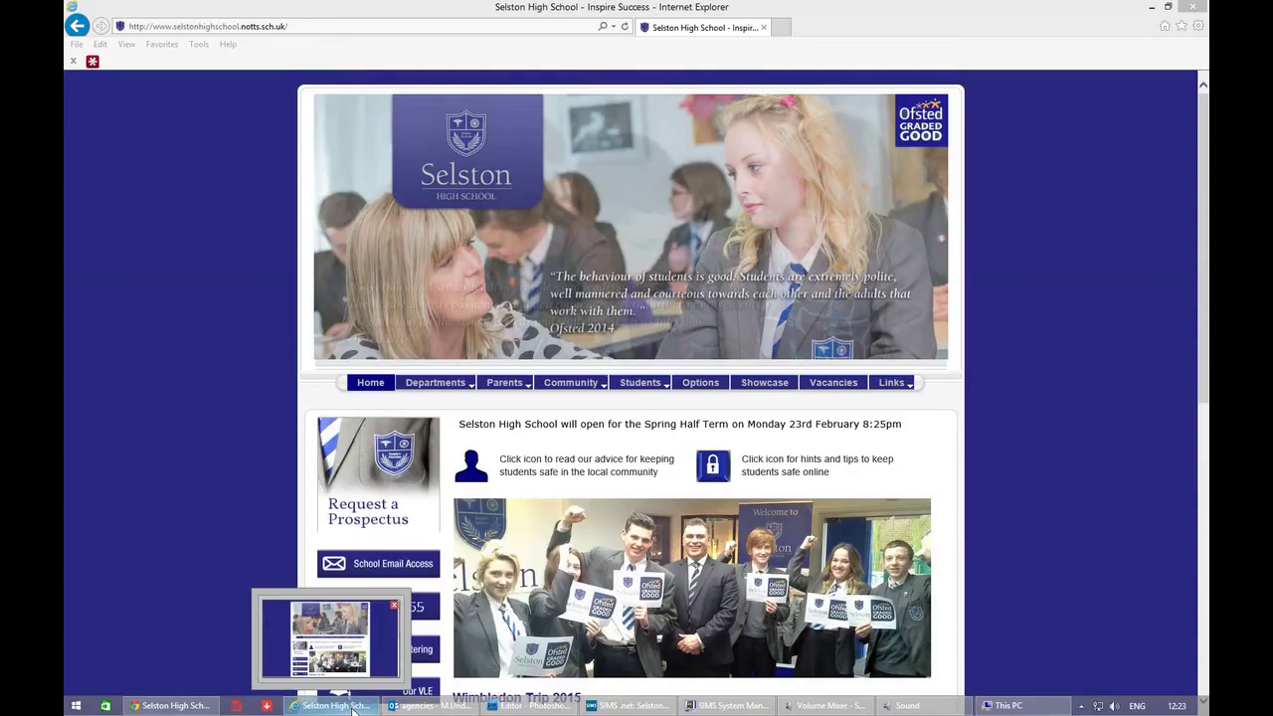
# - Bring the Internet Explorer window with the Selston High School homepage to the front
pyautogui.click(306, 699)
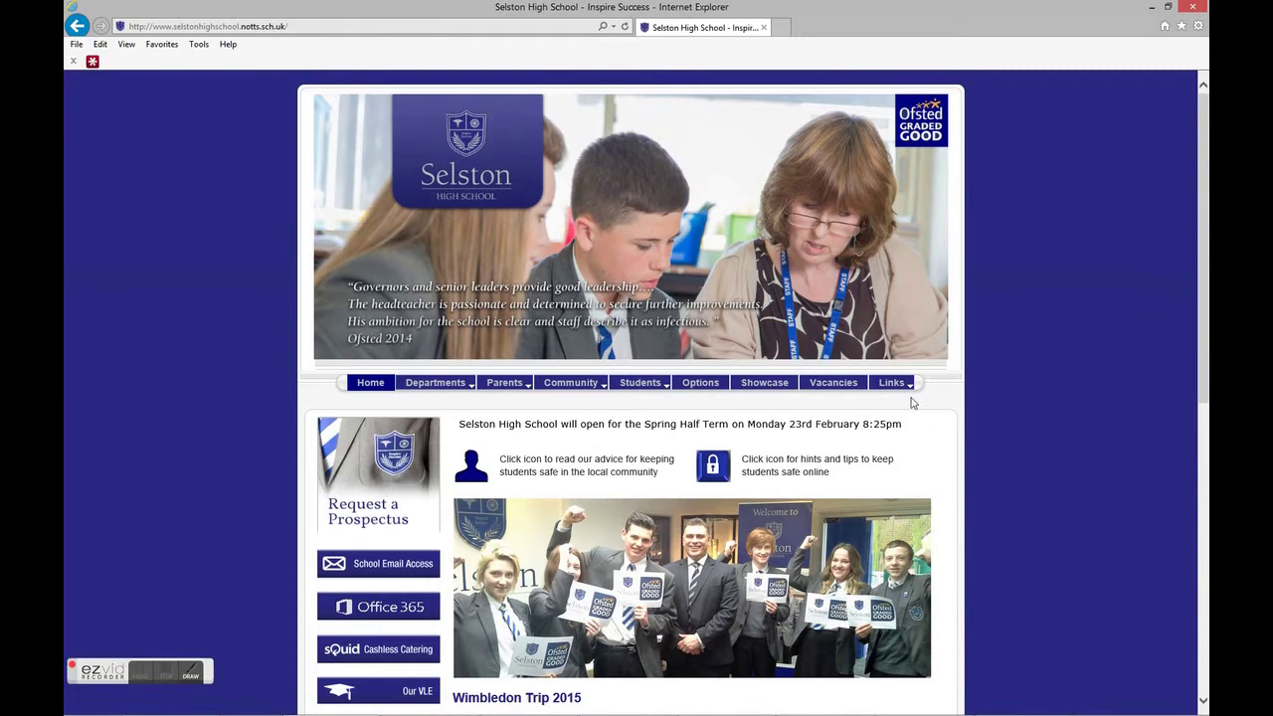
# - Sign in to Office 365 by re-entering the school account password, with Keep me signed in ticked
pyautogui.click(407, 609)
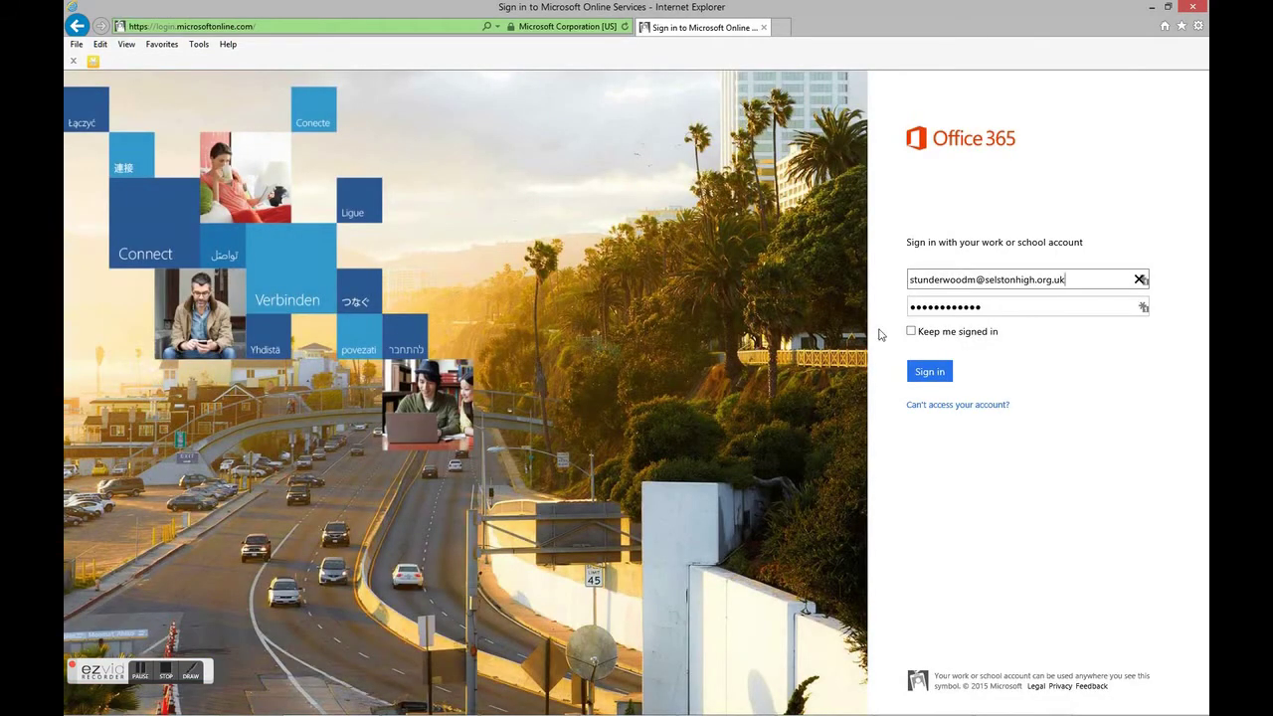
pyautogui.moveTo(998, 308); pyautogui.dragTo(899, 310)
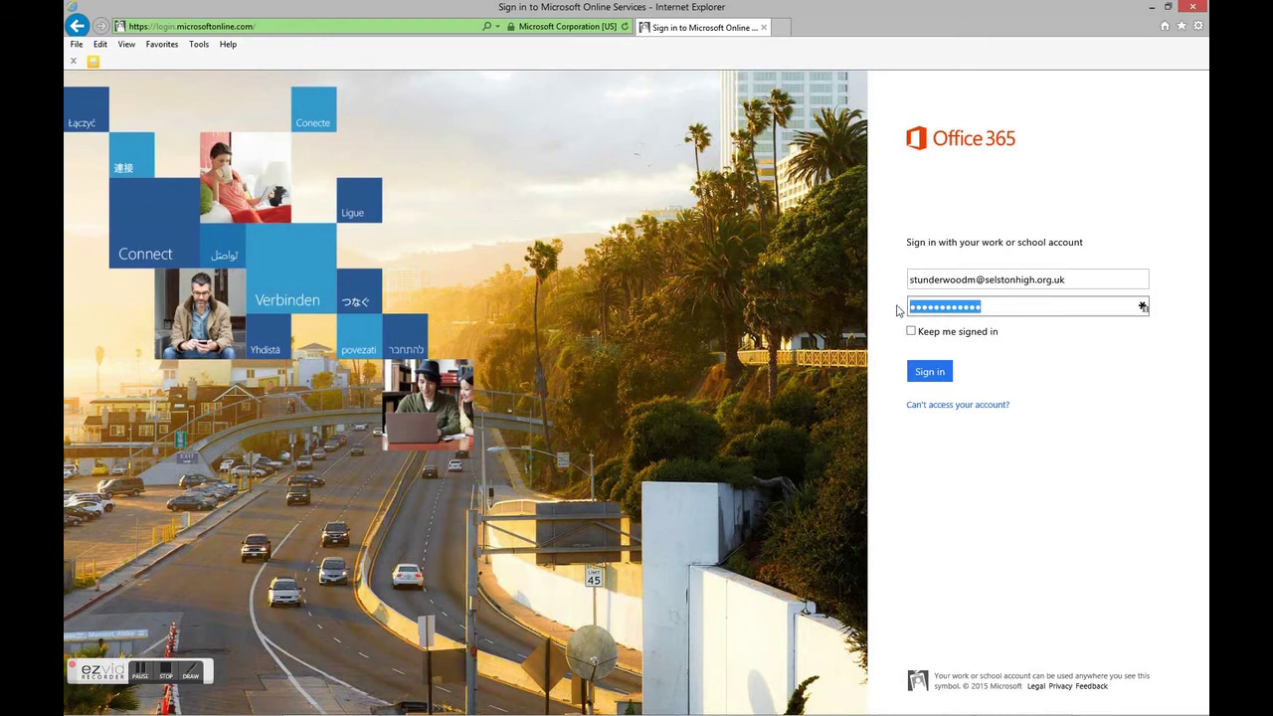
pyautogui.press('BackSpace')
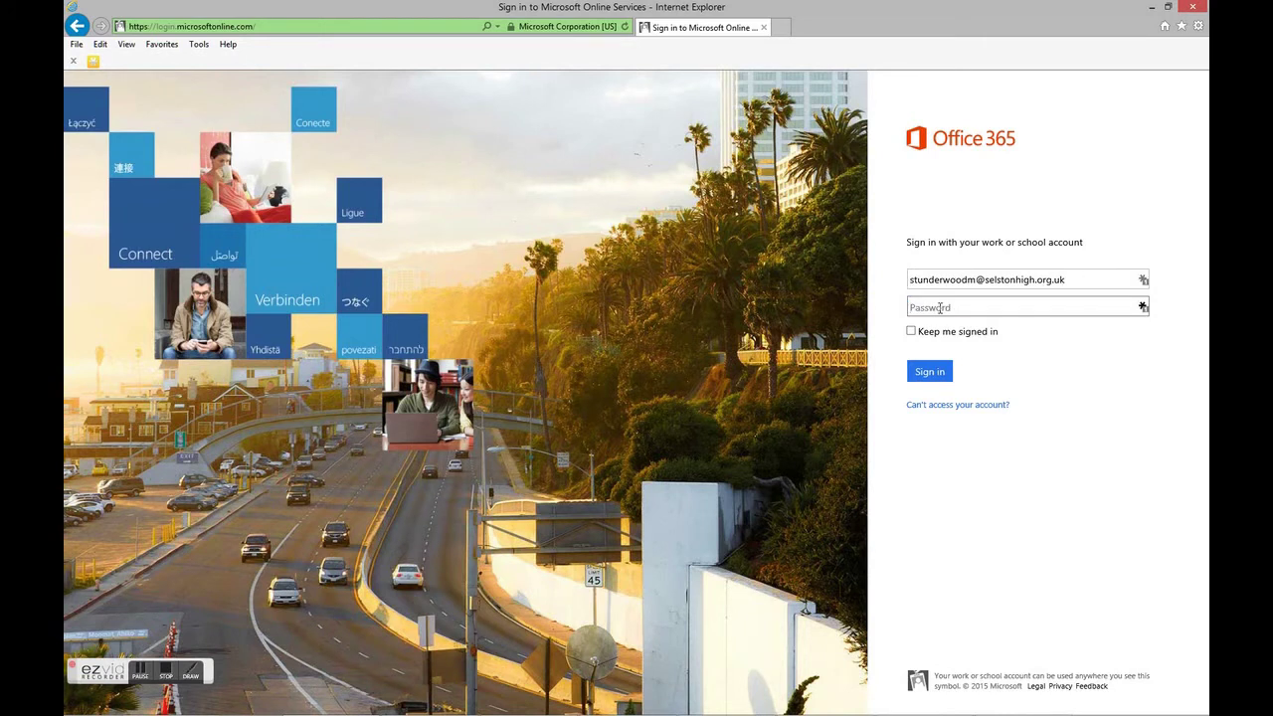
pyautogui.click(940, 308)
pyautogui.write('•••')
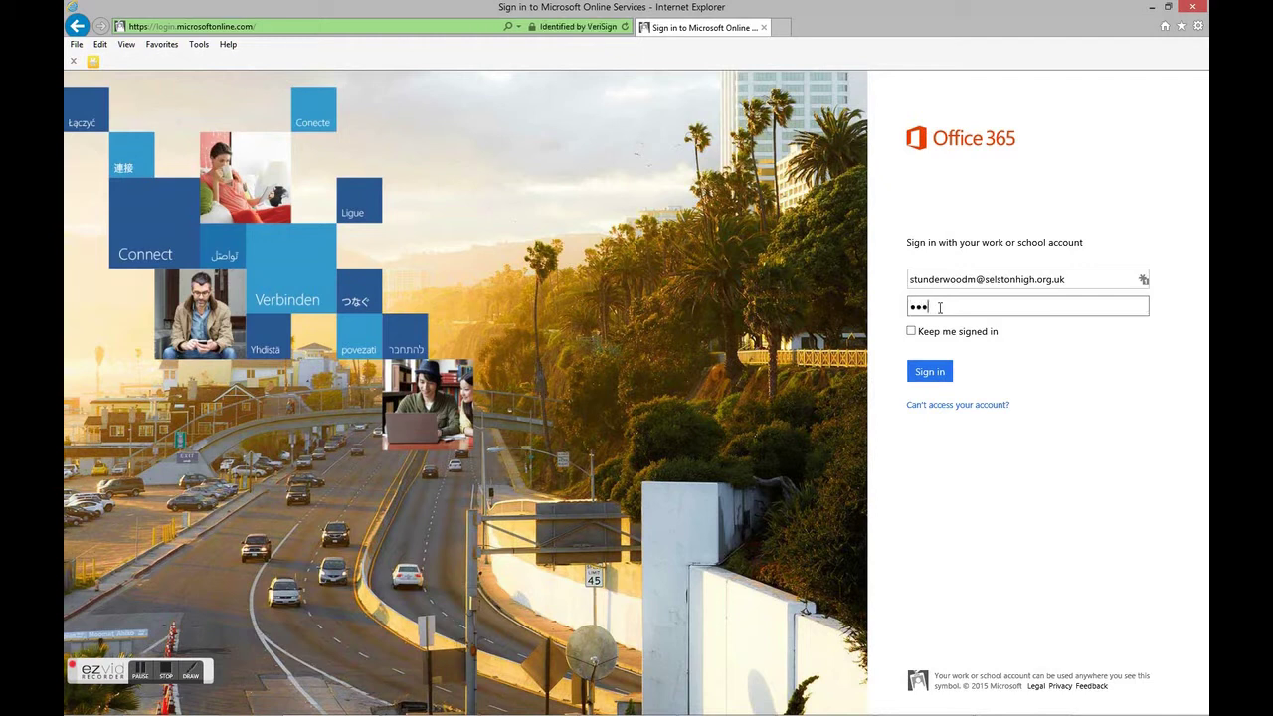
pyautogui.write('•••••••••')
pyautogui.click(912, 331)
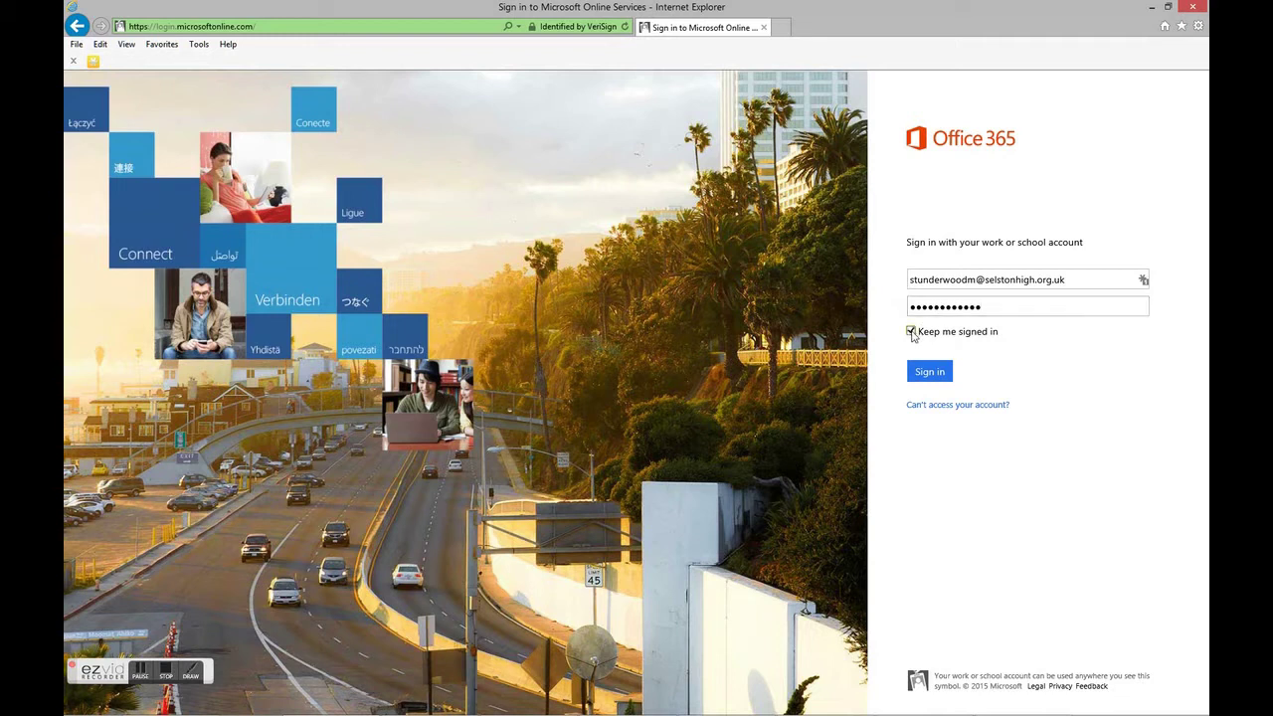
pyautogui.click(924, 374)
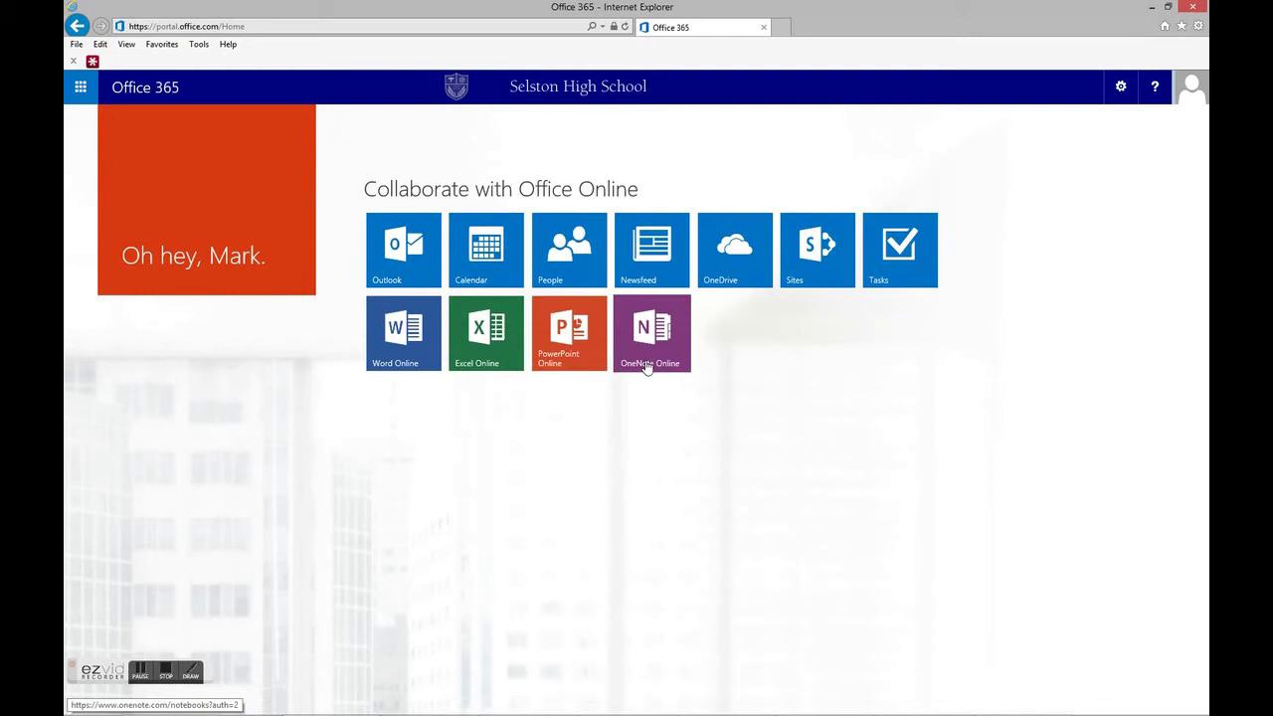
# - Open Outlook from the Office 365 home page to show the Inbox
pyautogui.click(397, 257)
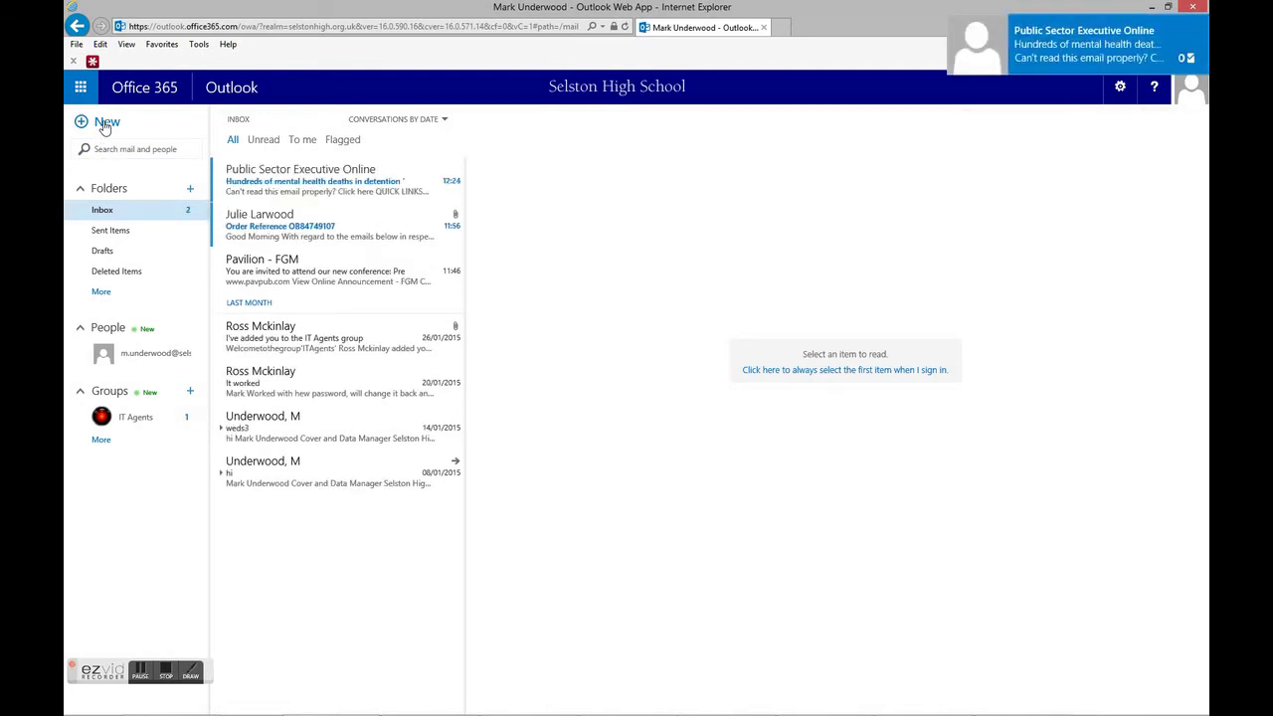
# - Compose a new message with subject 'Hi' to the colleague's school e-mail address and send it
pyautogui.click(104, 126)
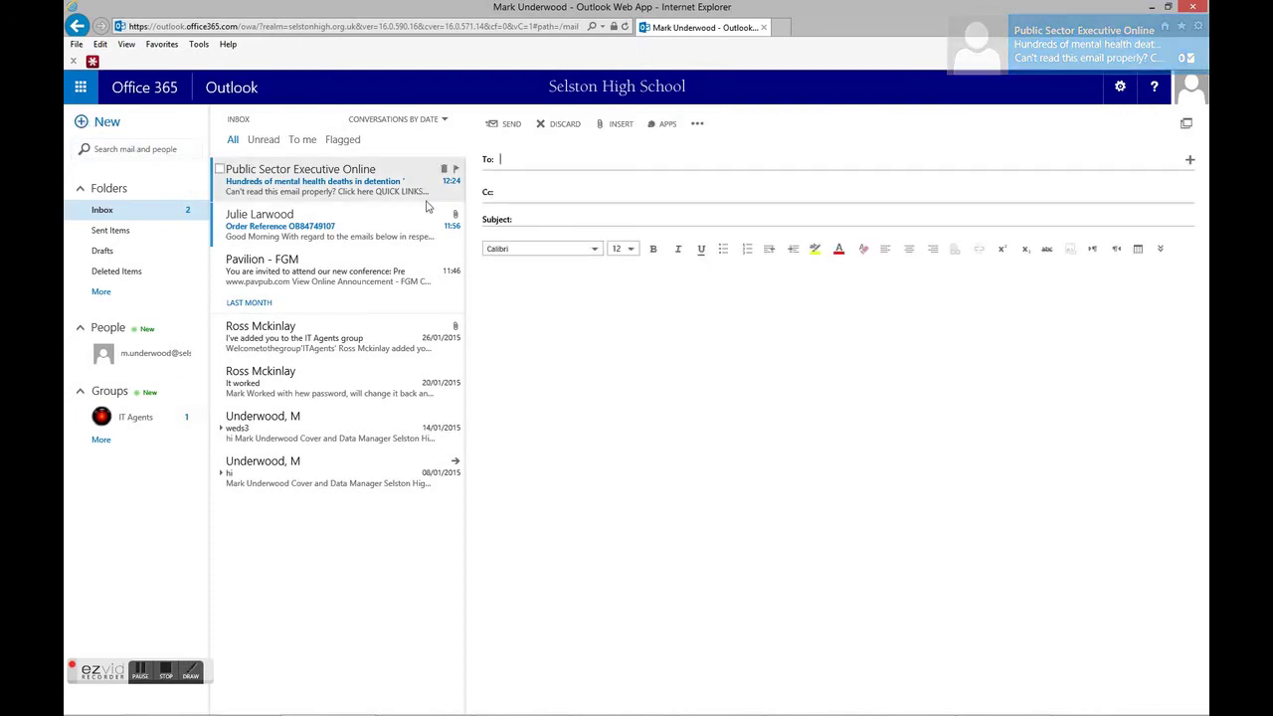
pyautogui.click(509, 160)
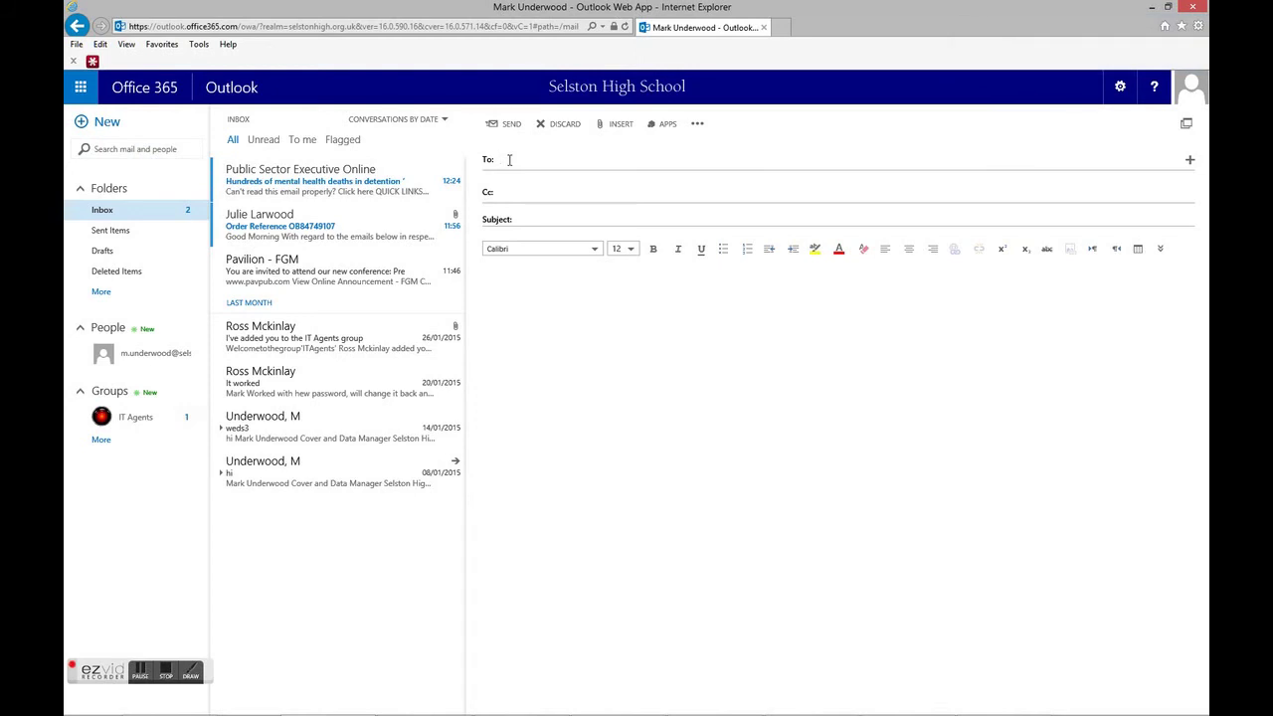
pyautogui.write('slip')
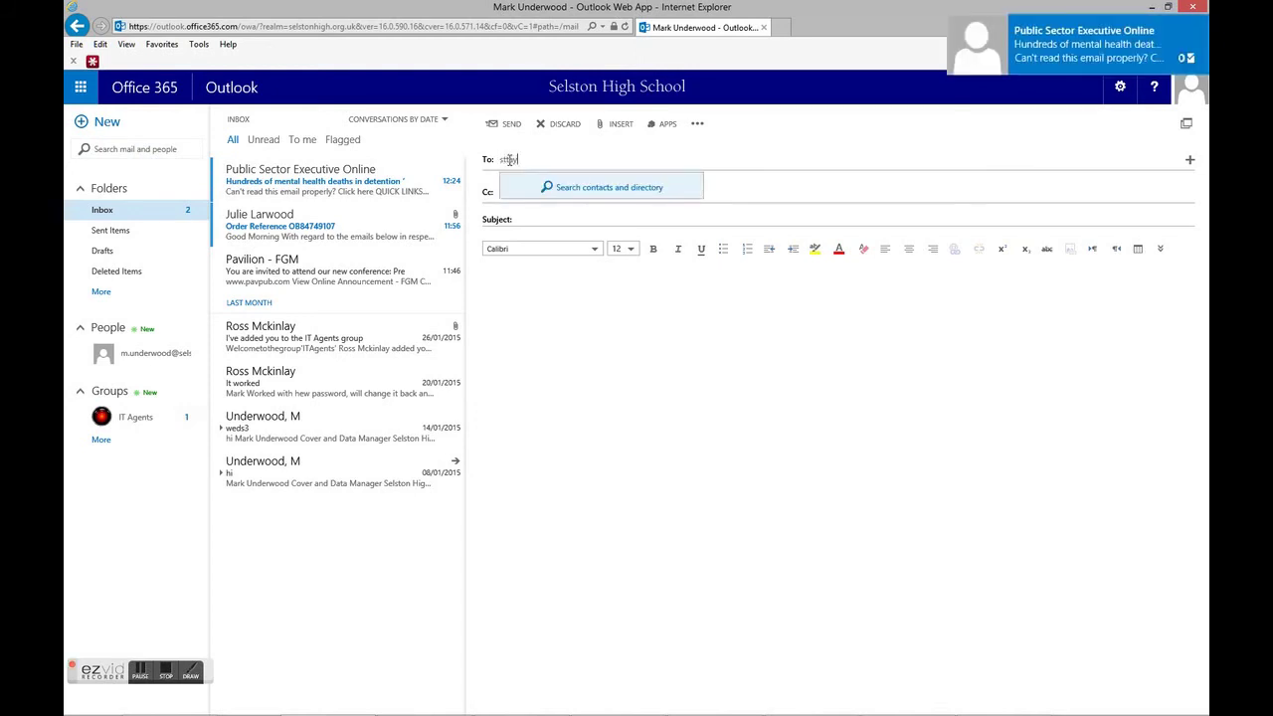
pyautogui.press('Return')
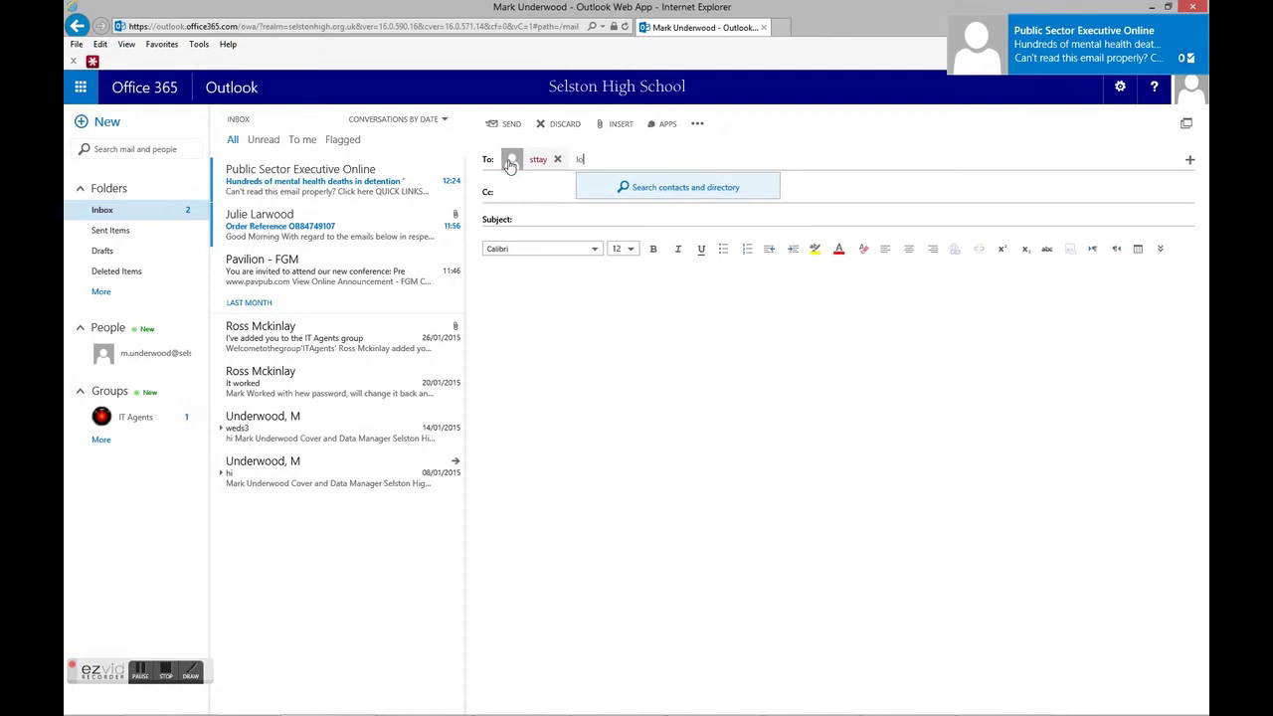
pyautogui.press('BackSpace')
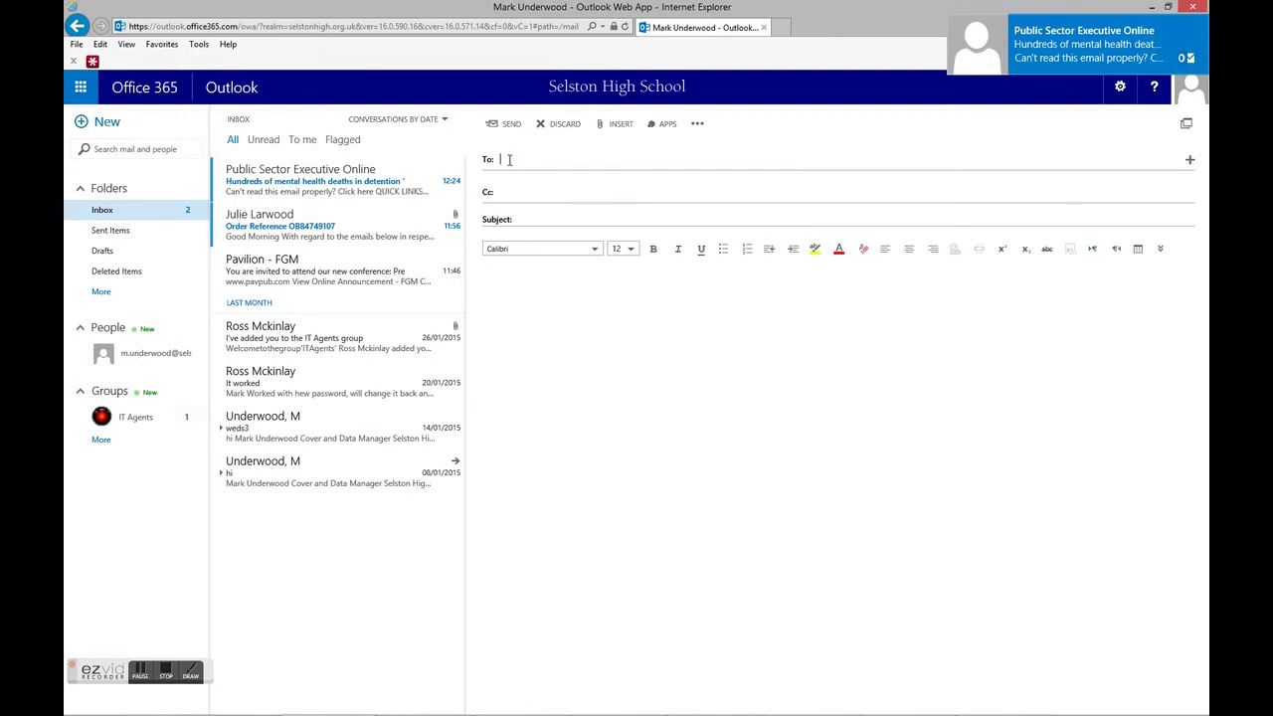
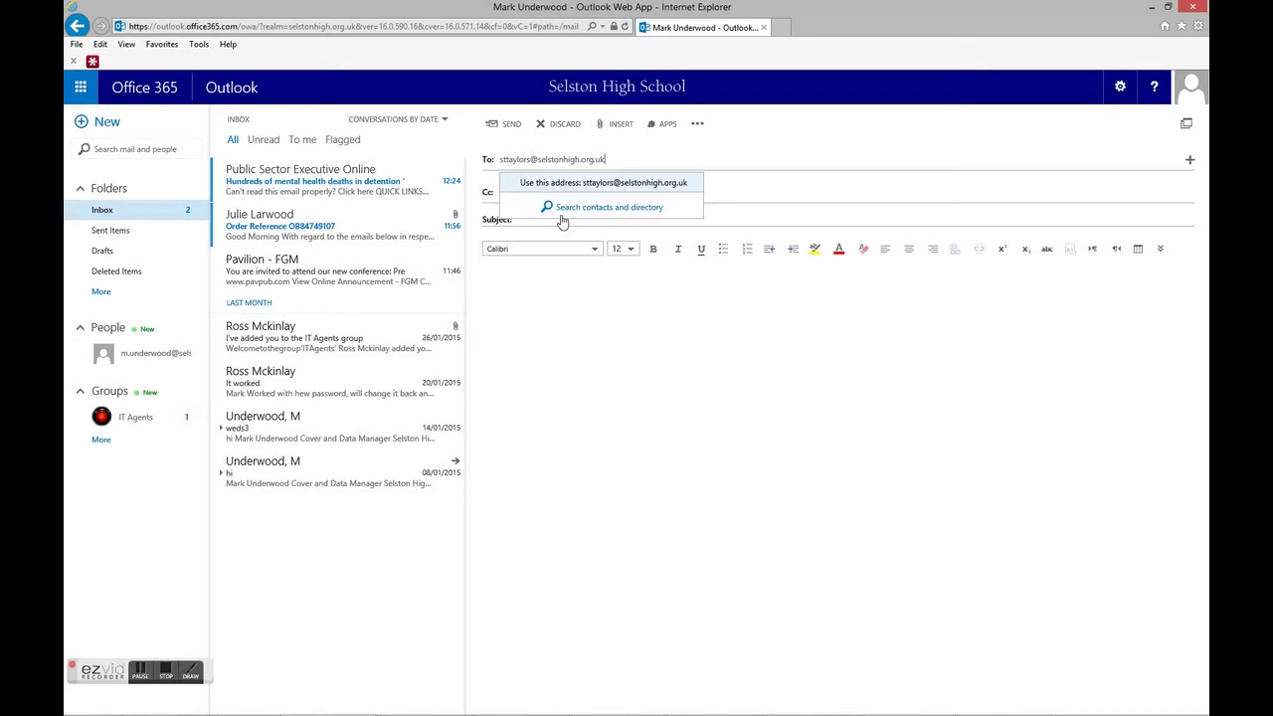
pyautogui.press('Return')
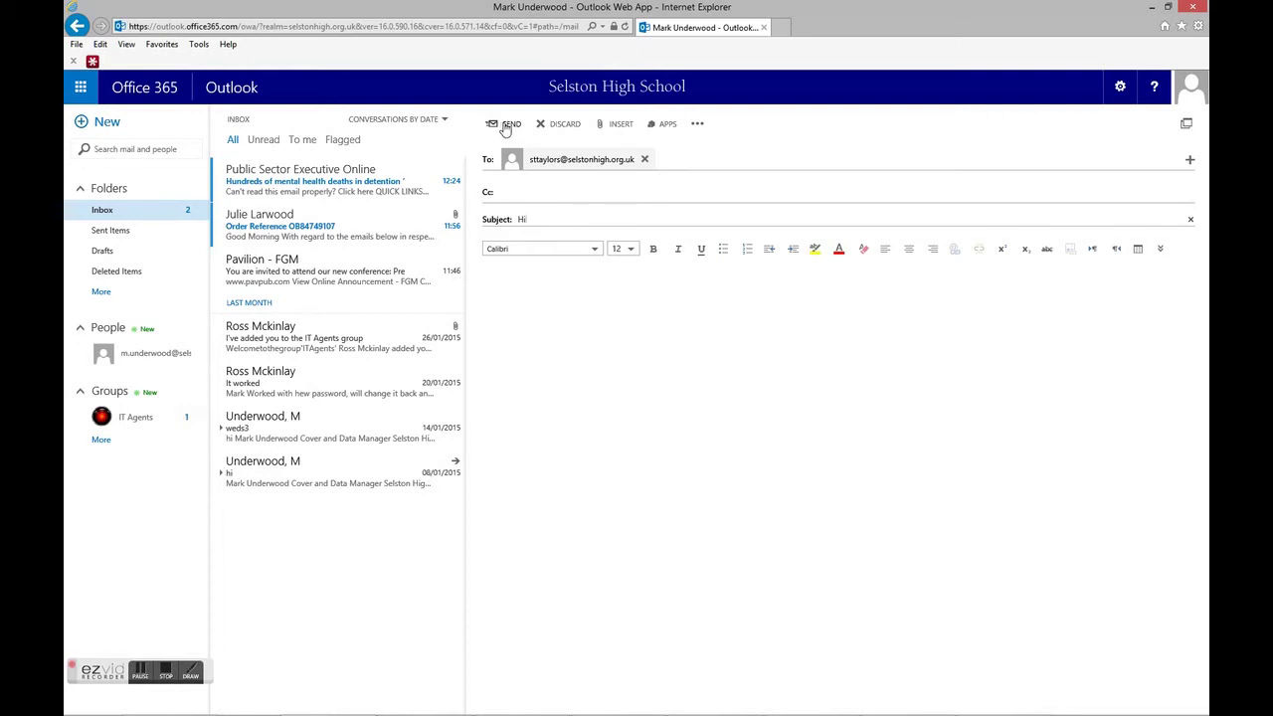
pyautogui.click(616, 127)
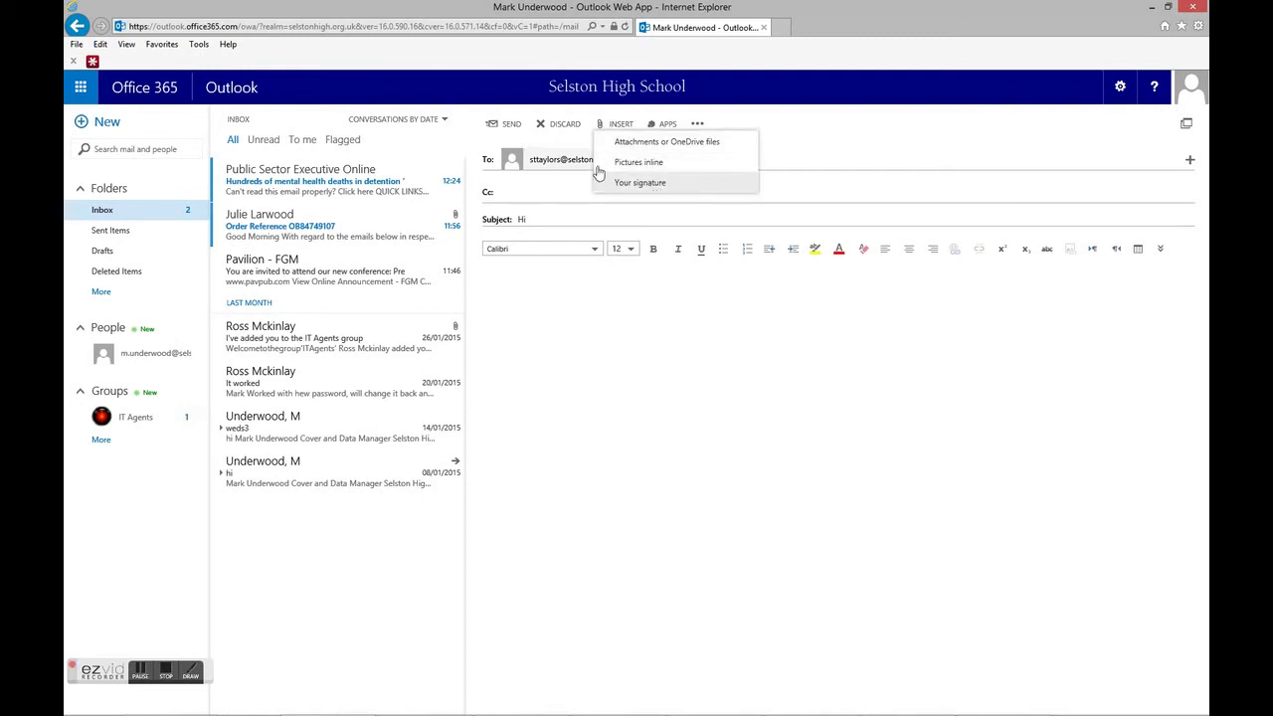
pyautogui.click(509, 126)
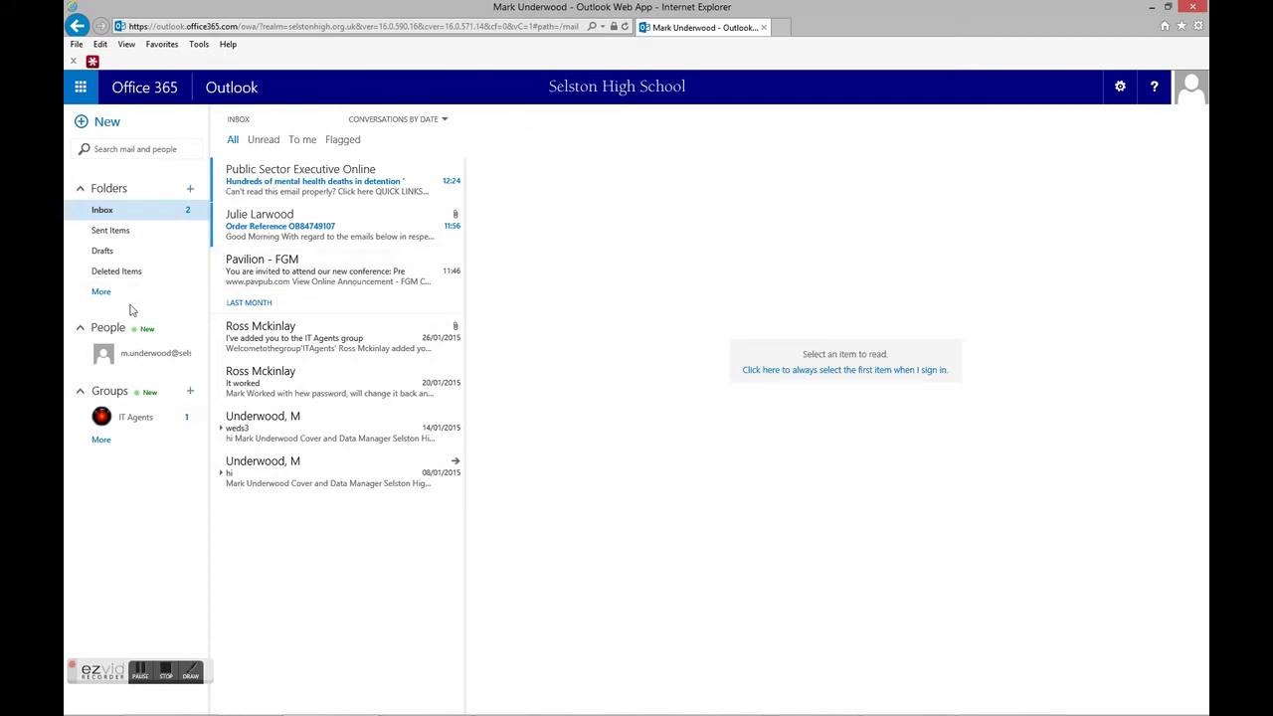
# - Check Sent Items for the Hi email, return to the Inbox, then go back to Office 365 home
pyautogui.click(117, 230)
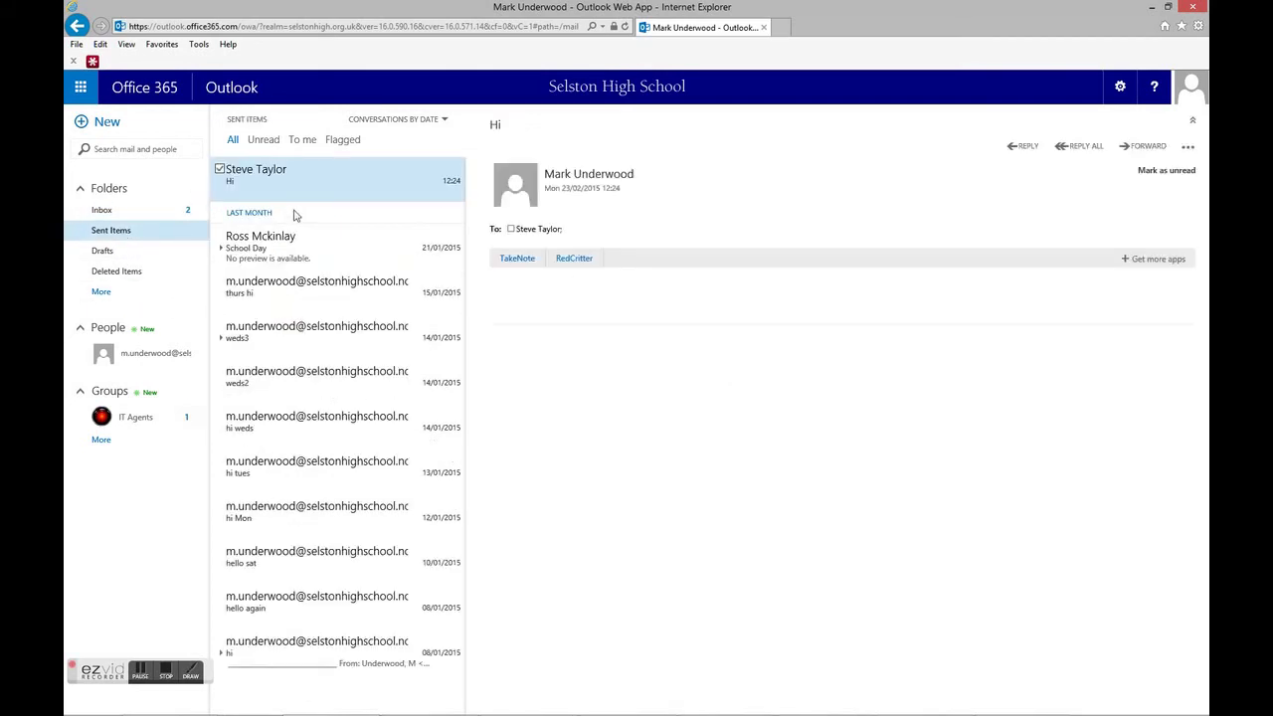
pyautogui.click(104, 212)
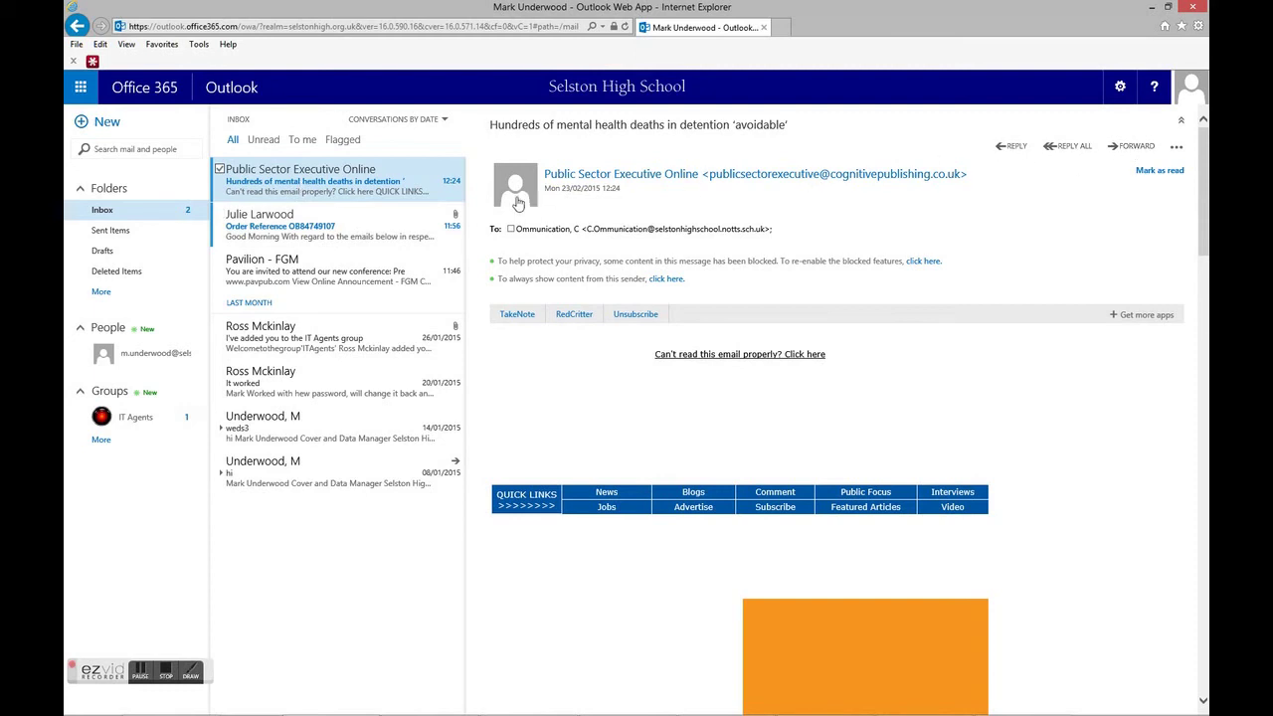
pyautogui.click(146, 88)
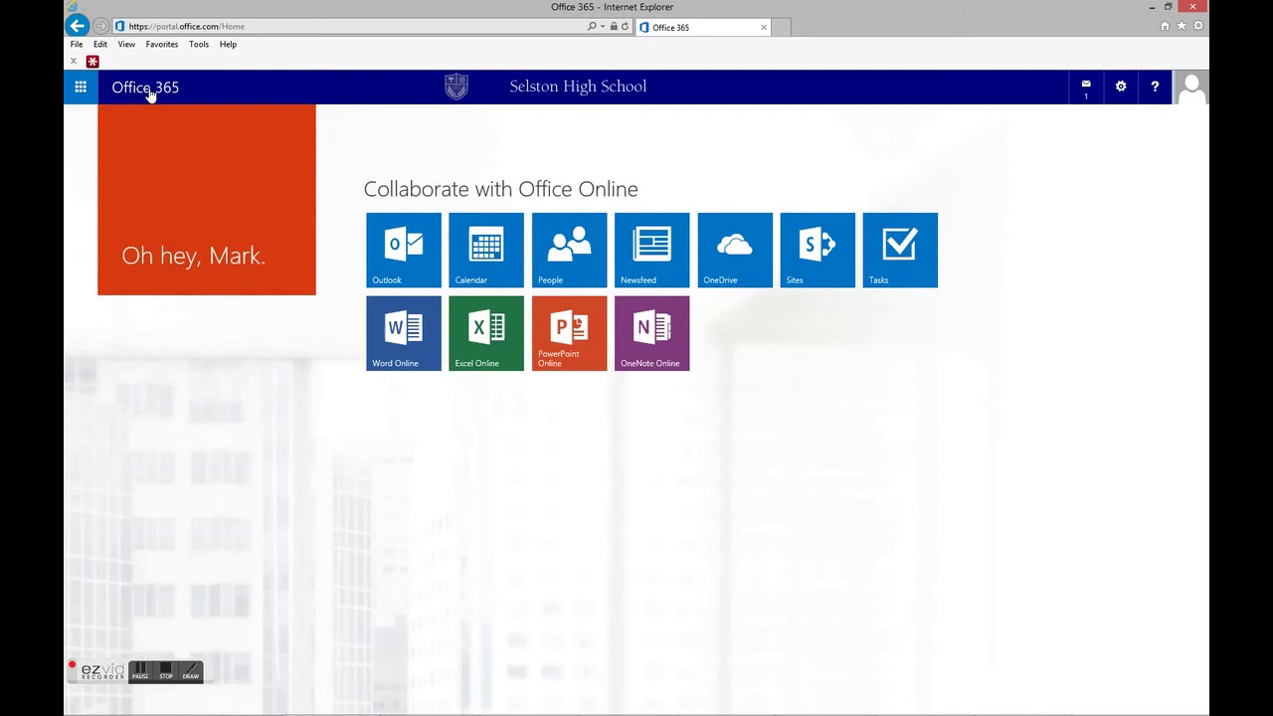
pyautogui.click(492, 254)
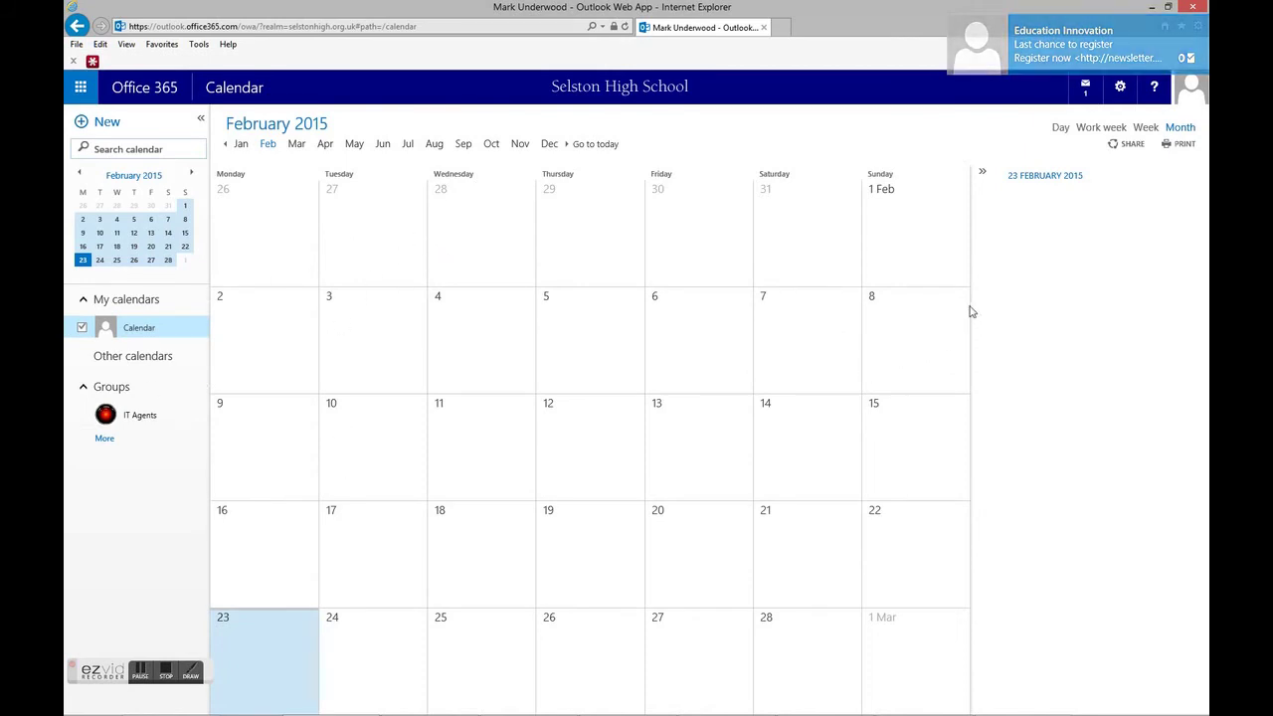
pyautogui.click(129, 87)
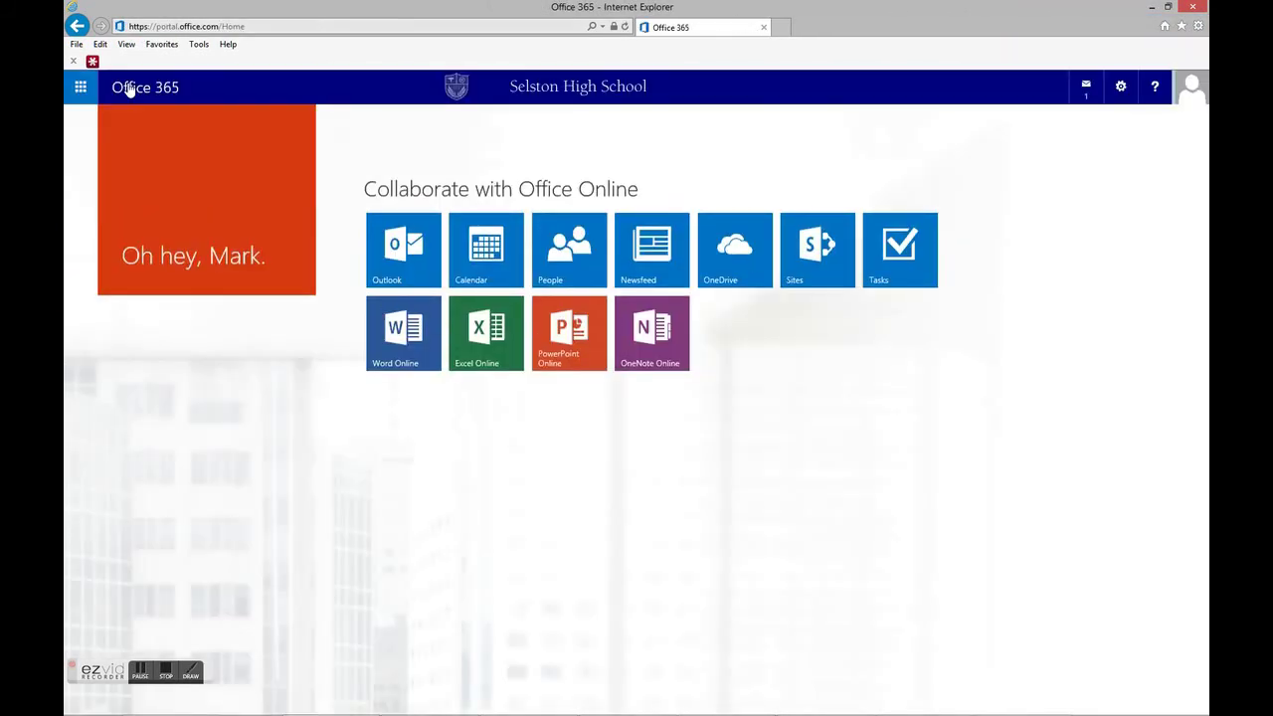
pyautogui.click(722, 244)
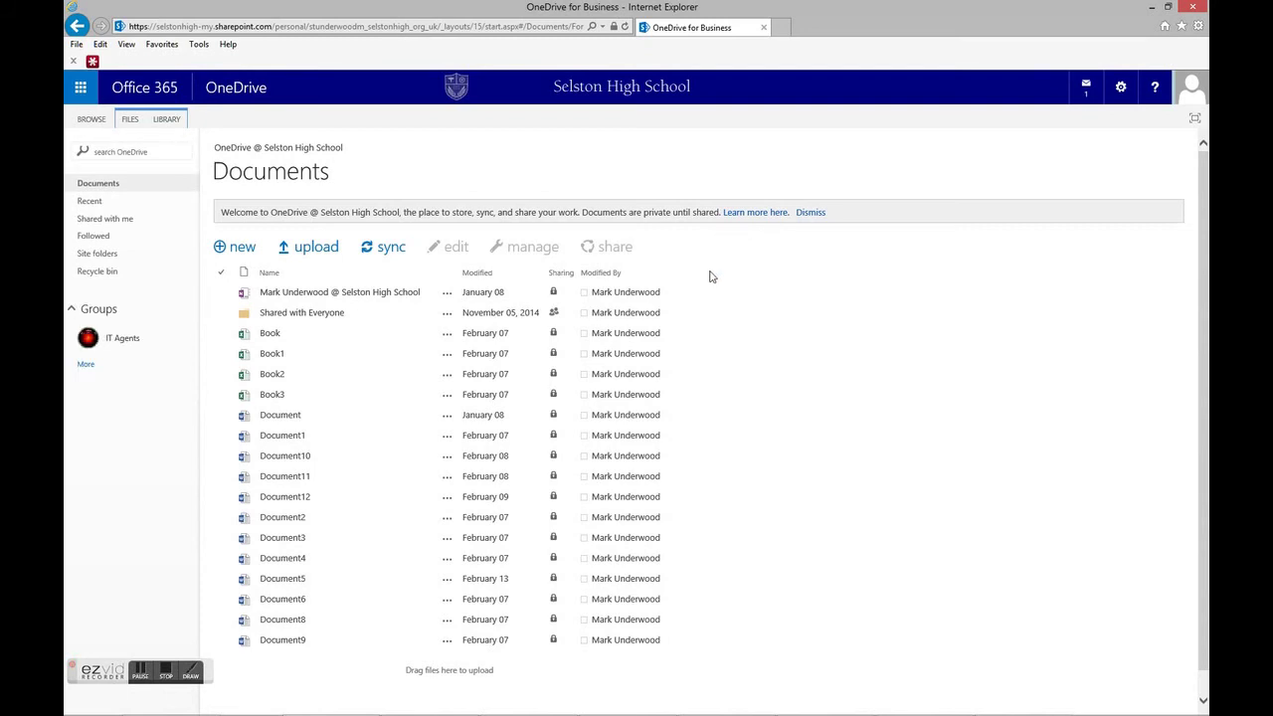
pyautogui.click(154, 93)
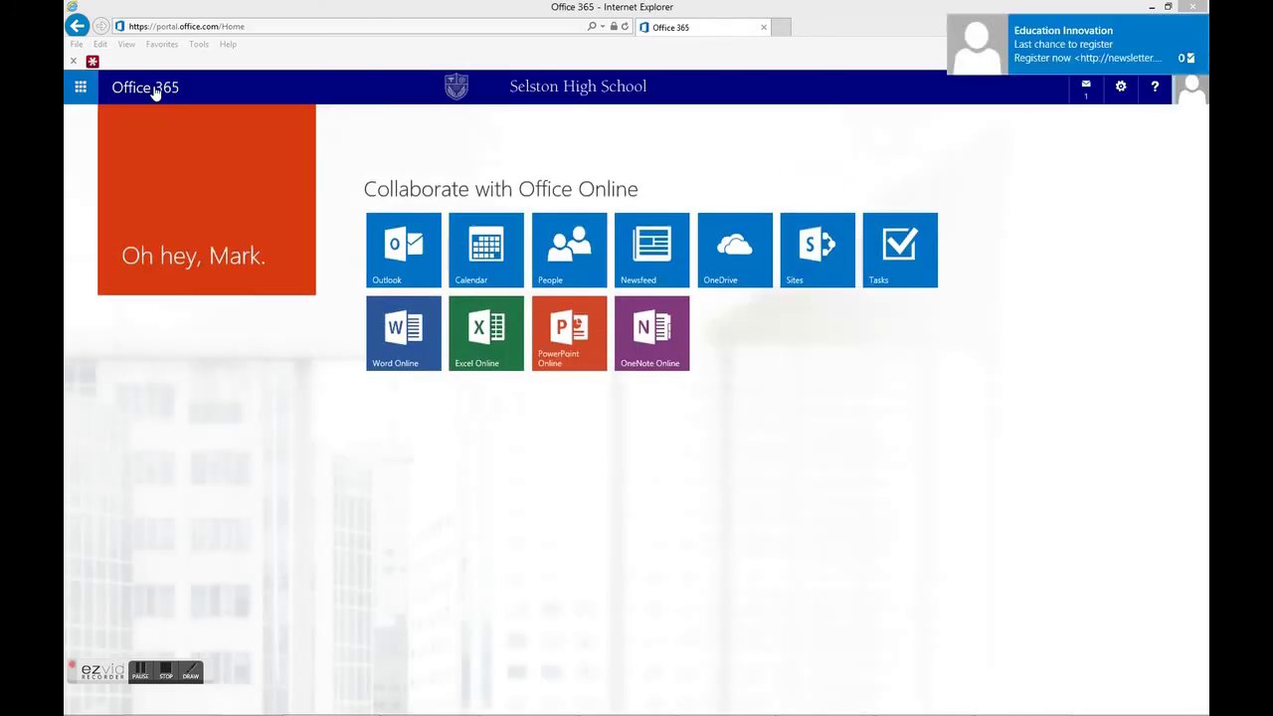
# - Create the blank Word Online document Document7, then launch Excel Online from the app launcher
pyautogui.click(400, 334)
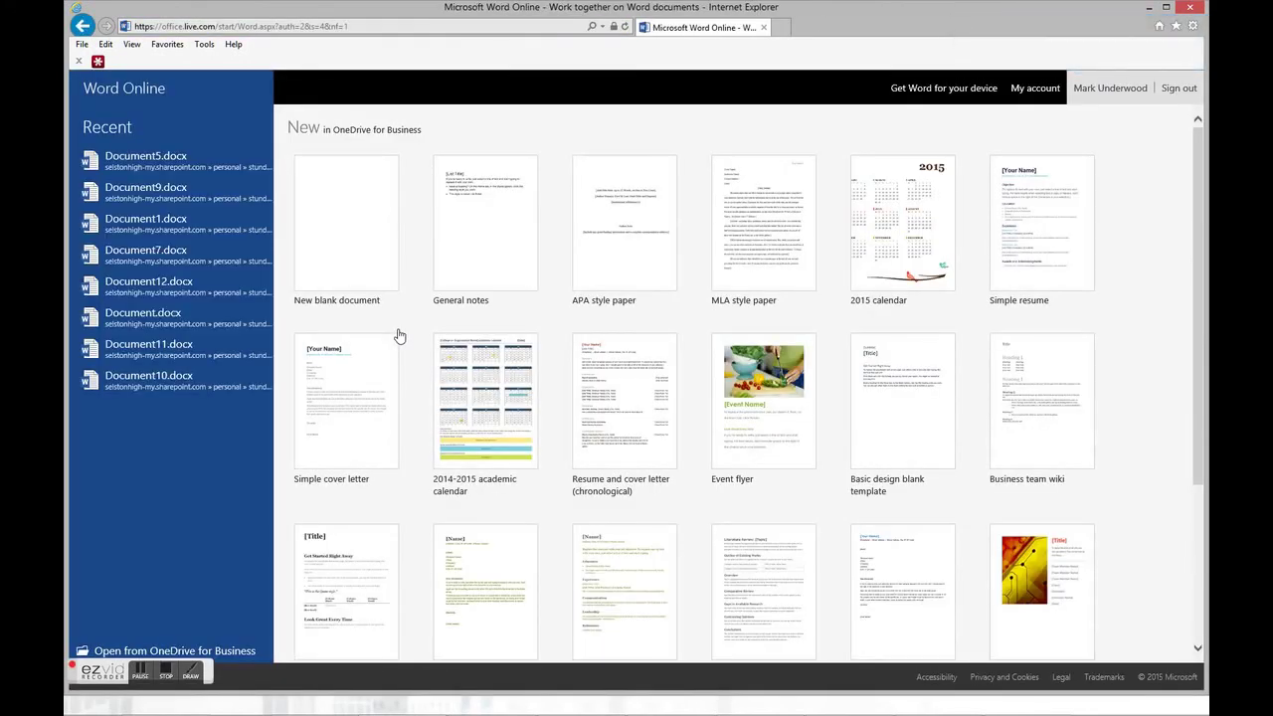
pyautogui.click(347, 227)
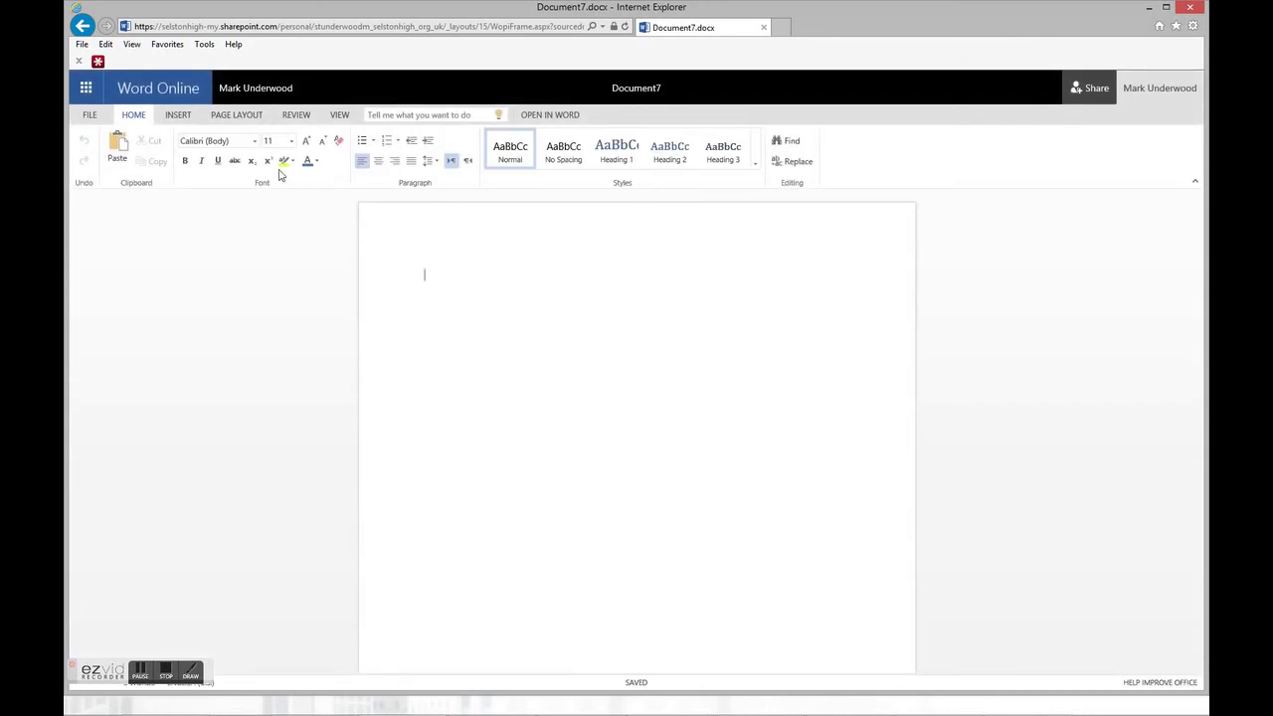
pyautogui.click(86, 88)
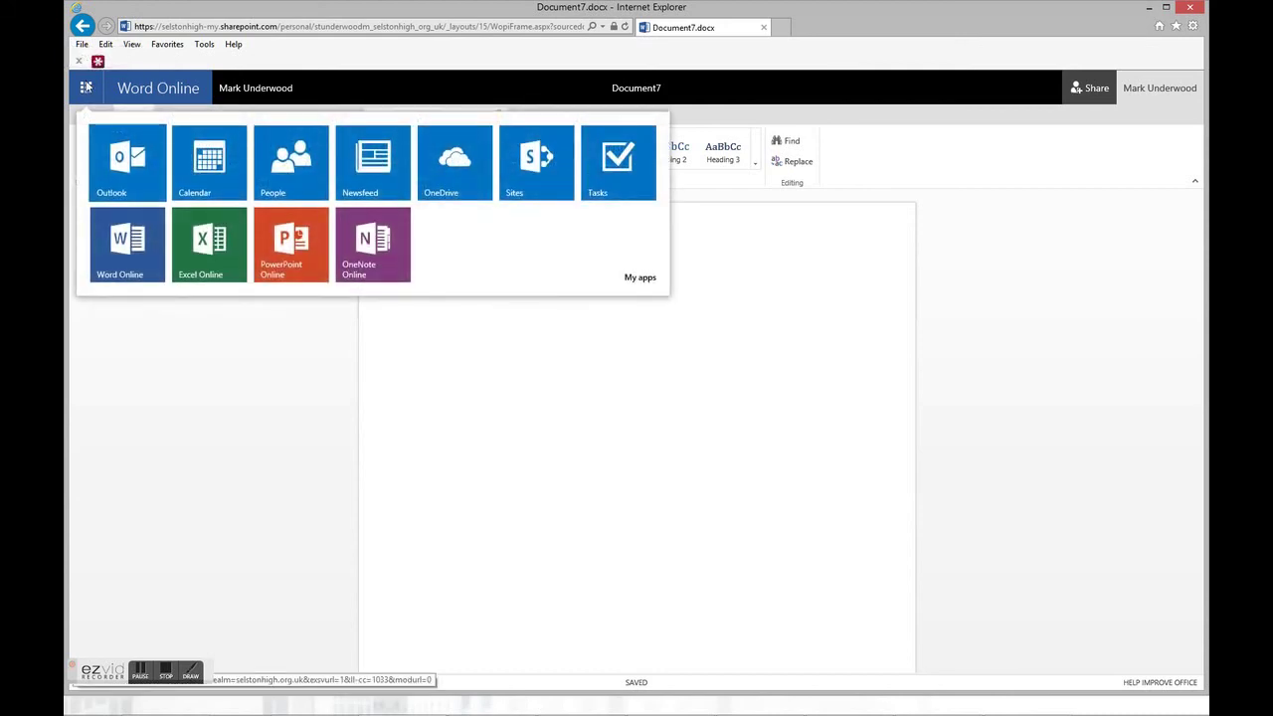
pyautogui.click(197, 240)
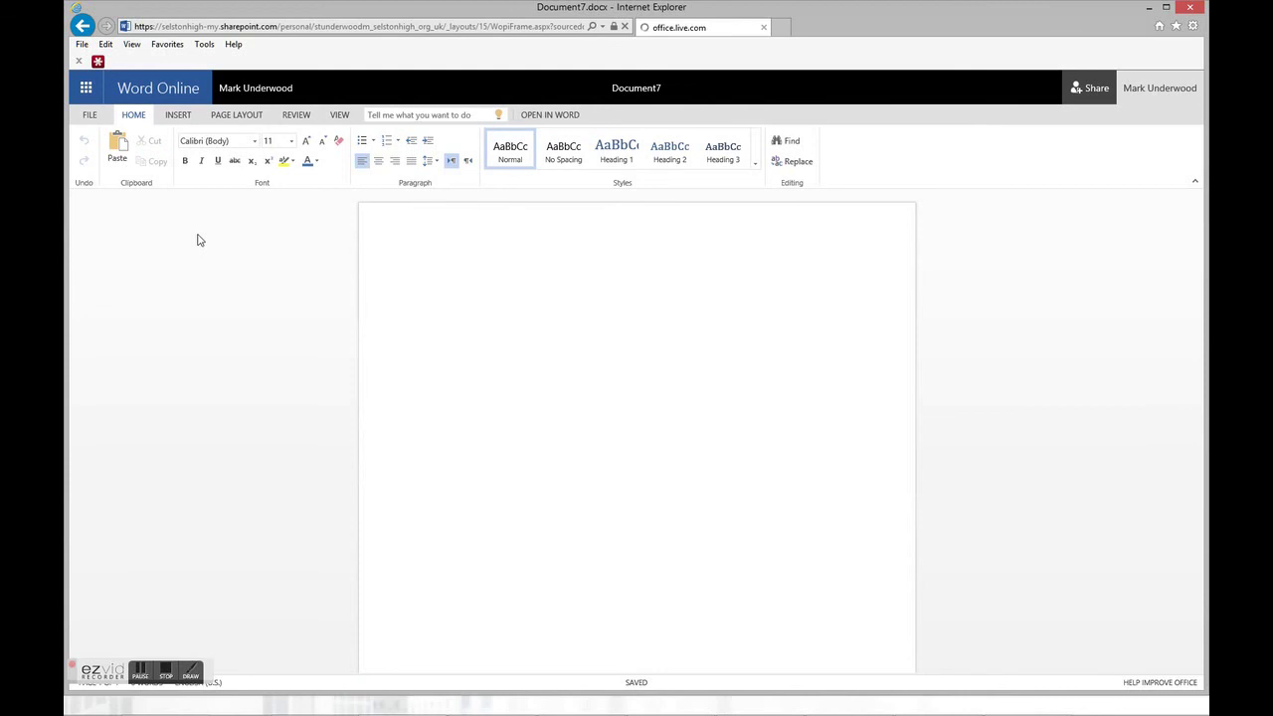